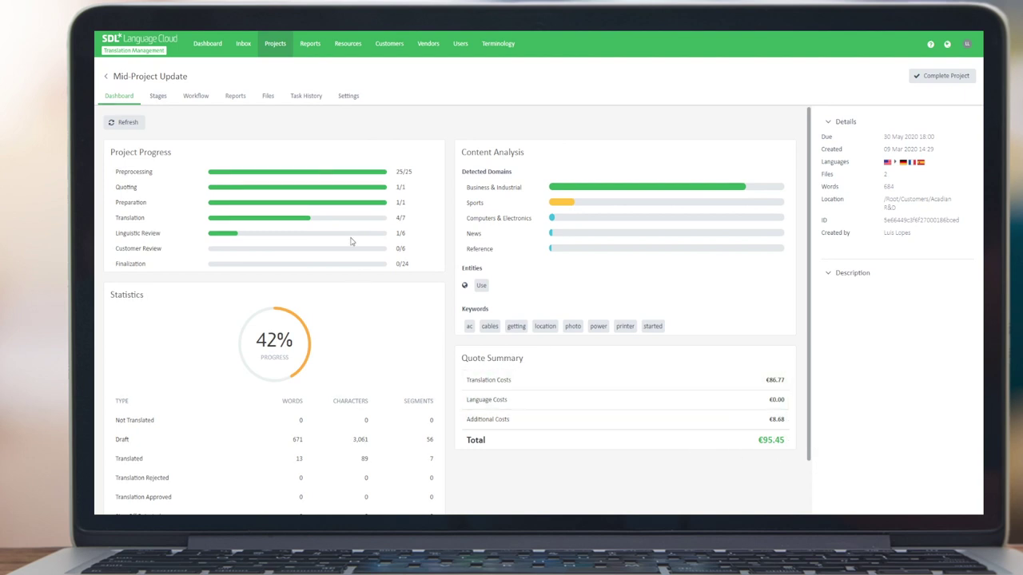
Start an update of the Mid-Project Update project's files and add SecondSample.docx from the SummitDemo folder.
{"action": "left_click", "coordinate": [157, 99]}
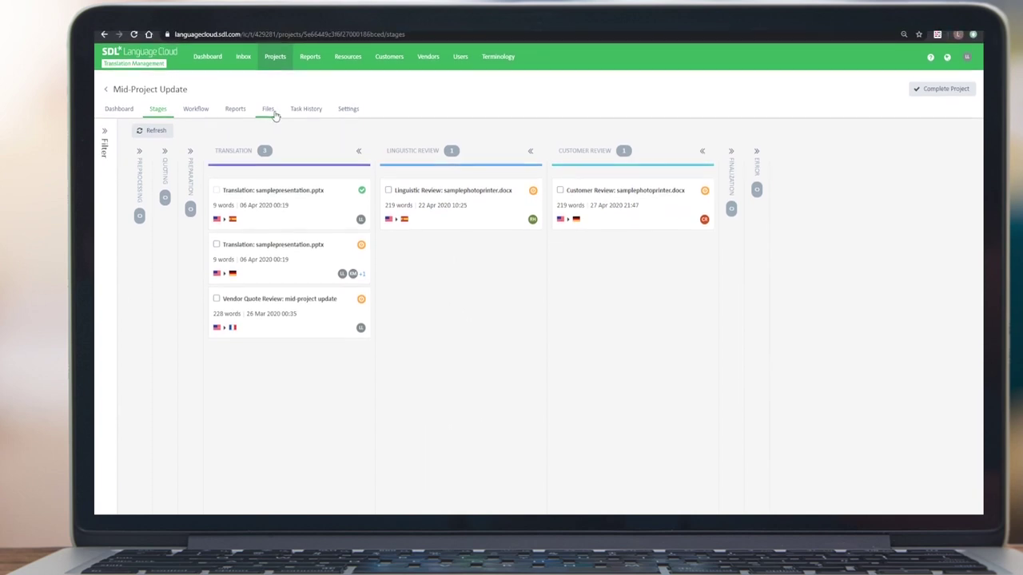
{"action": "left_click", "coordinate": [274, 116]}
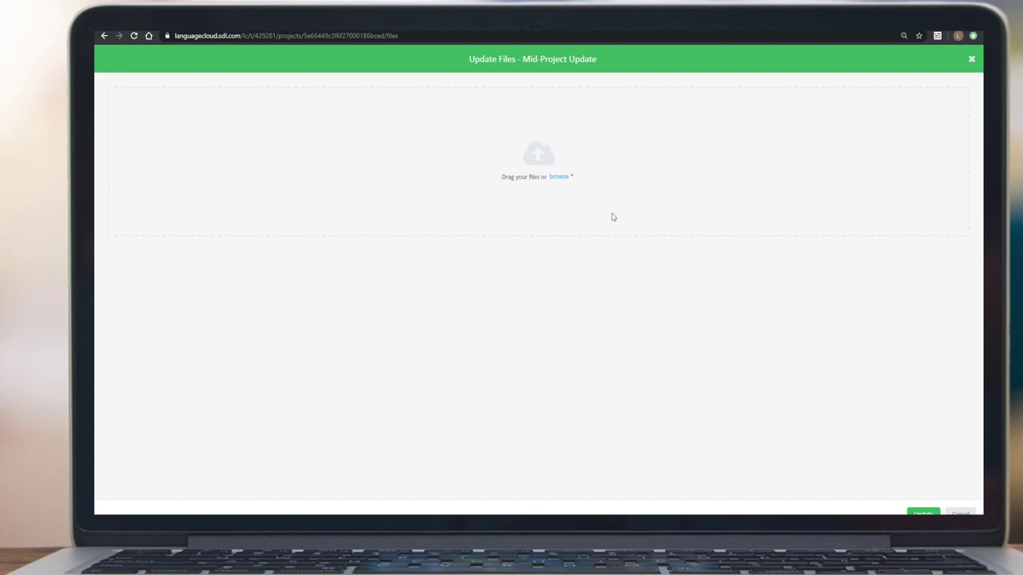
{"action": "left_click", "coordinate": [556, 179]}
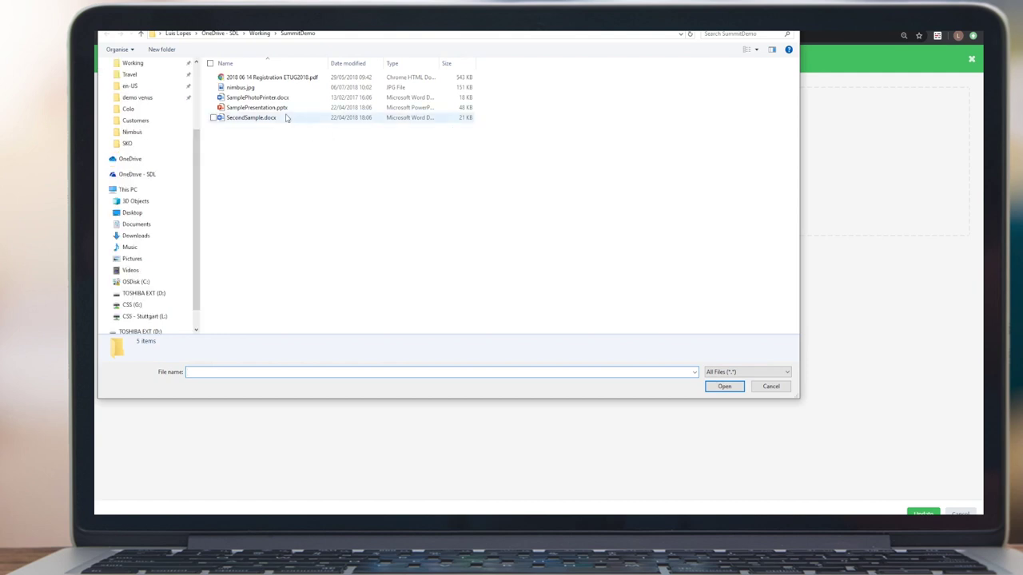
{"action": "left_click", "coordinate": [251, 119]}
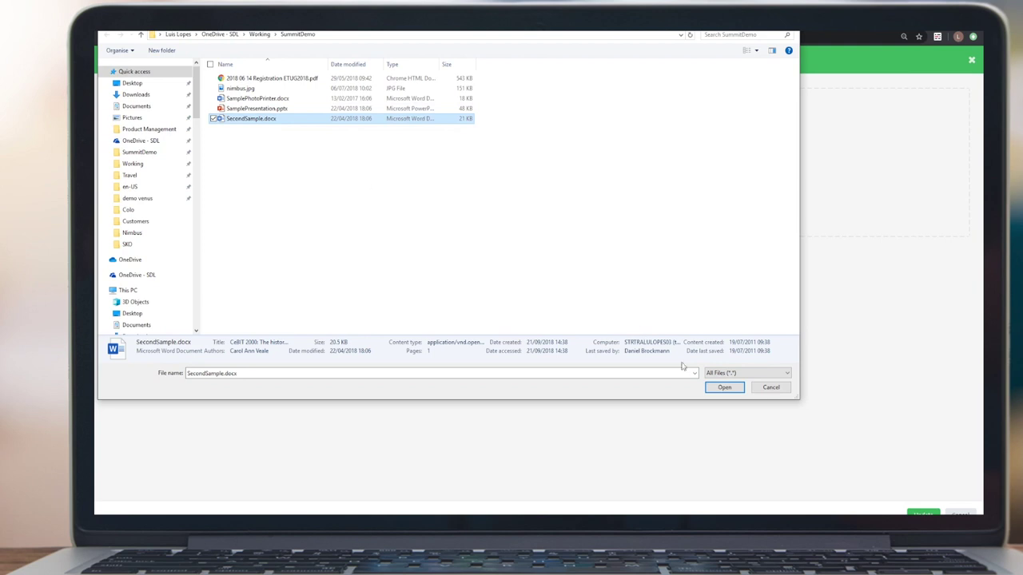
{"action": "left_click", "coordinate": [712, 385]}
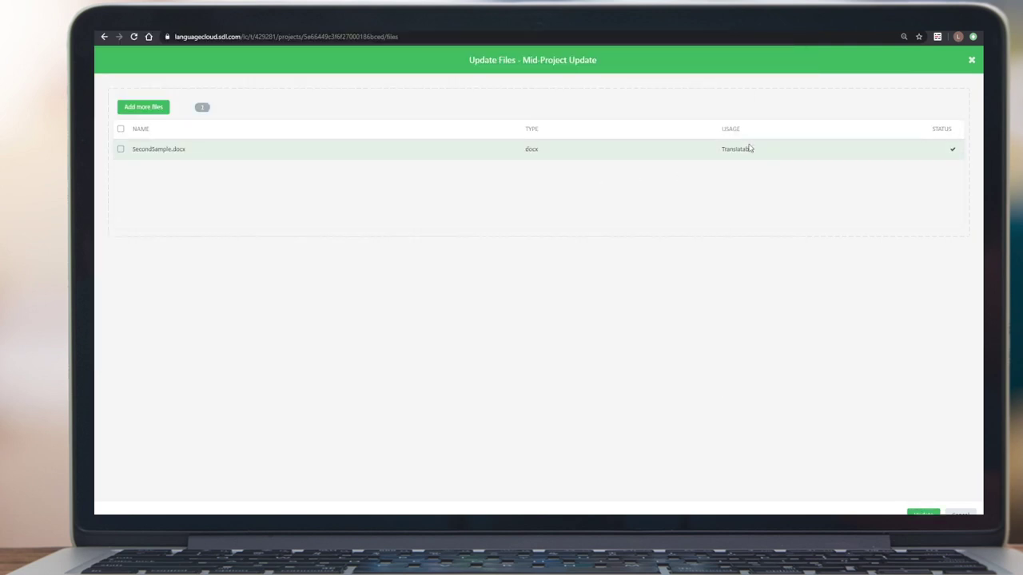
Set the usage of SecondSample.docx to Translatable and submit the file update.
{"action": "left_click", "coordinate": [761, 154]}
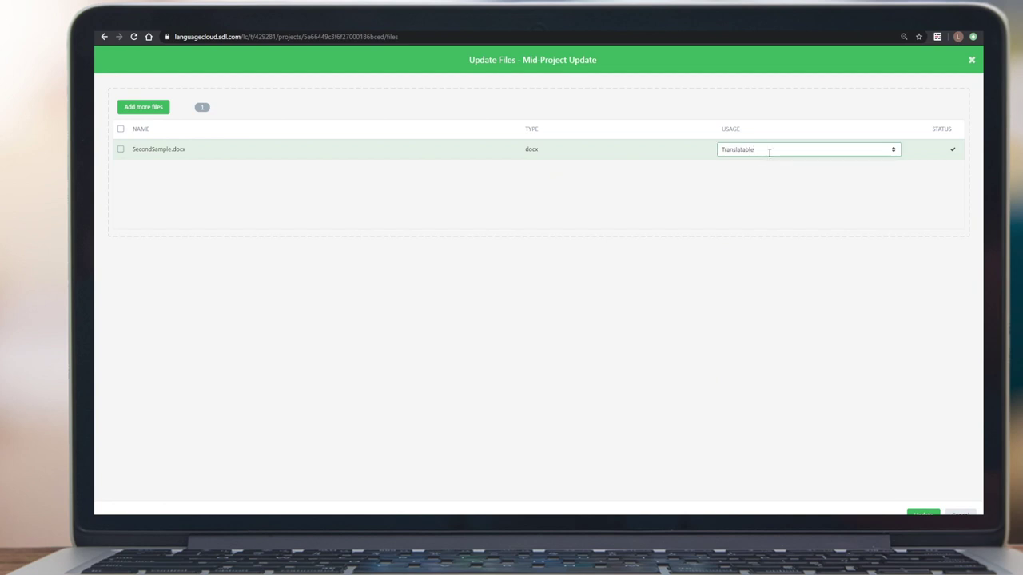
{"action": "left_click", "coordinate": [895, 151]}
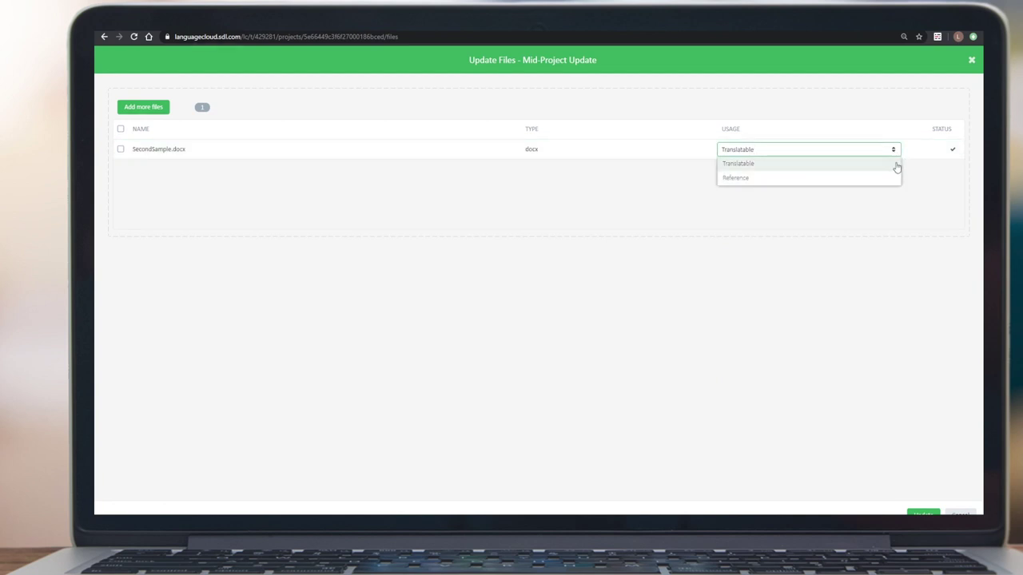
{"action": "left_click", "coordinate": [896, 167]}
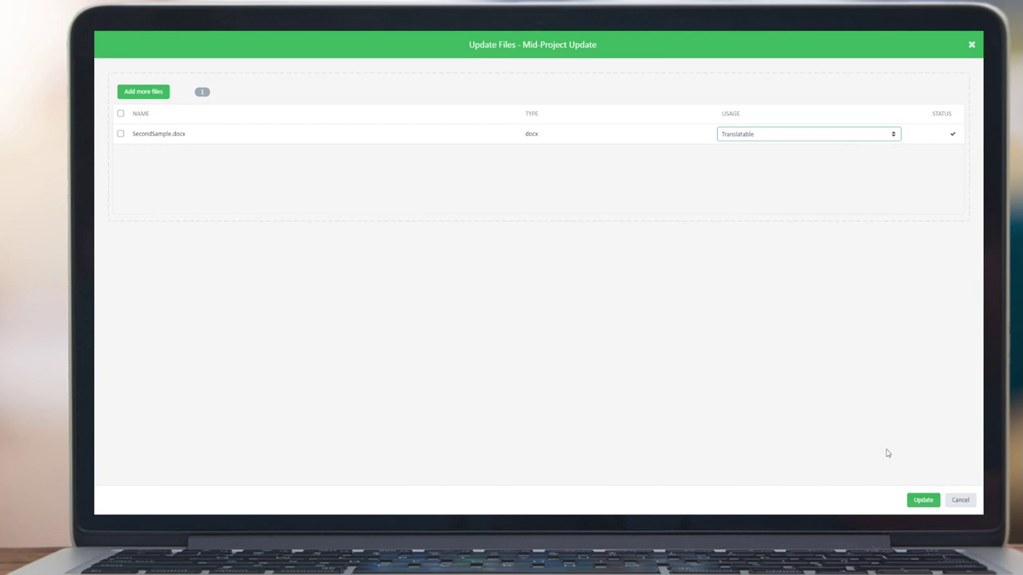
{"action": "left_click", "coordinate": [918, 502]}
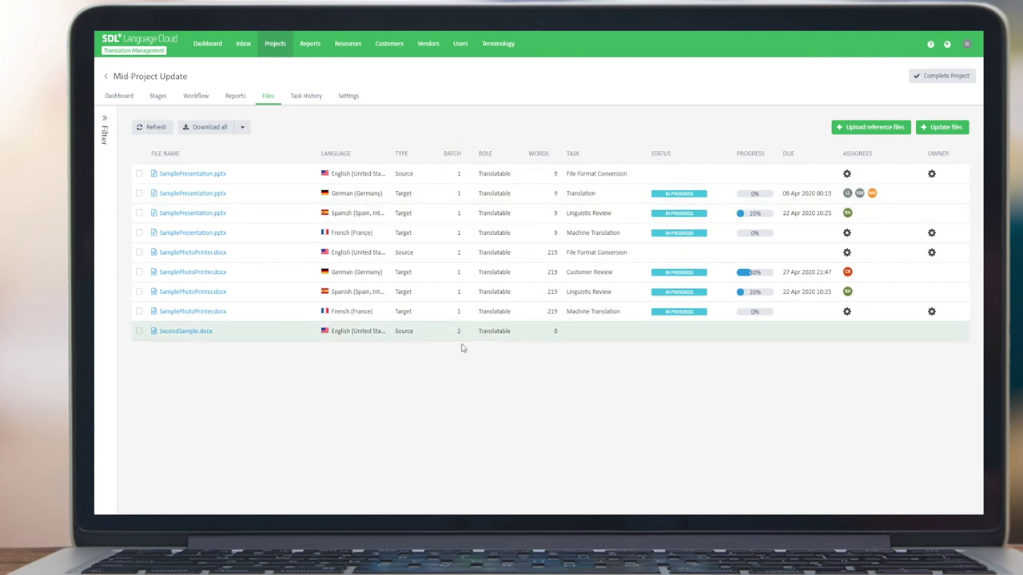
Check the project's stages for the new batch's preprocessing tasks, refreshing the board to follow their progress.
{"action": "left_click", "coordinate": [165, 102]}
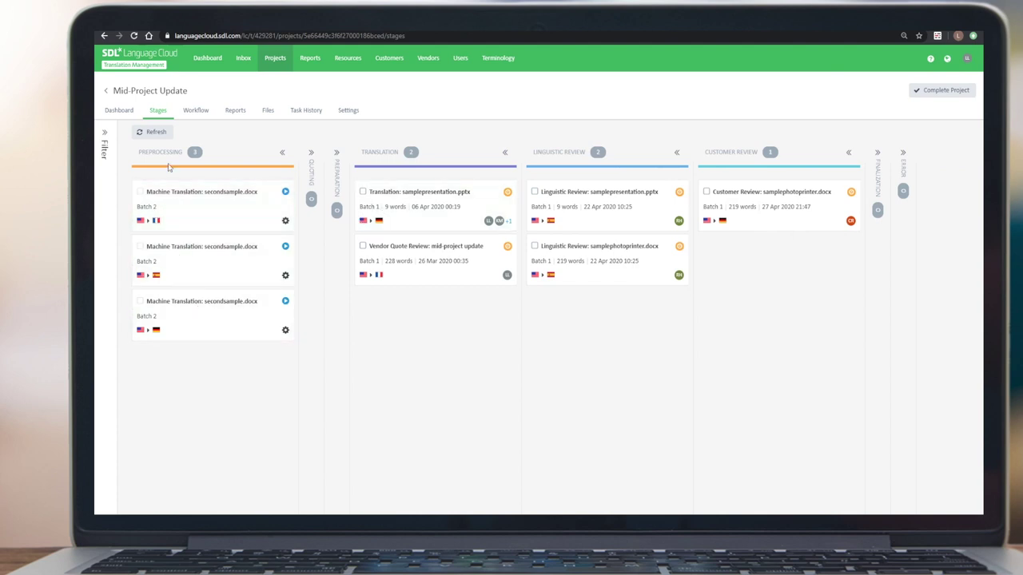
{"action": "left_click", "coordinate": [160, 135]}
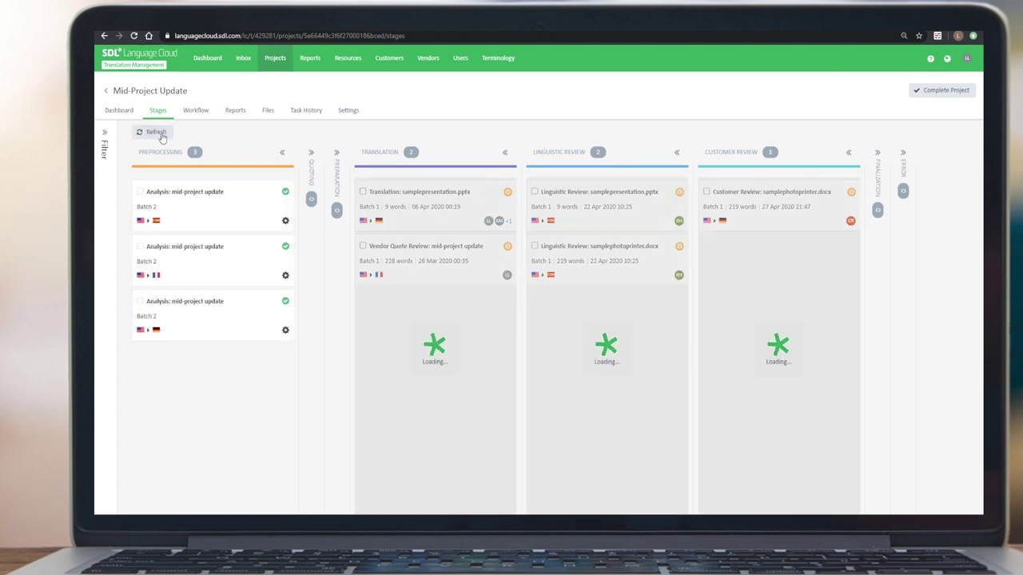
{"action": "left_click", "coordinate": [160, 136]}
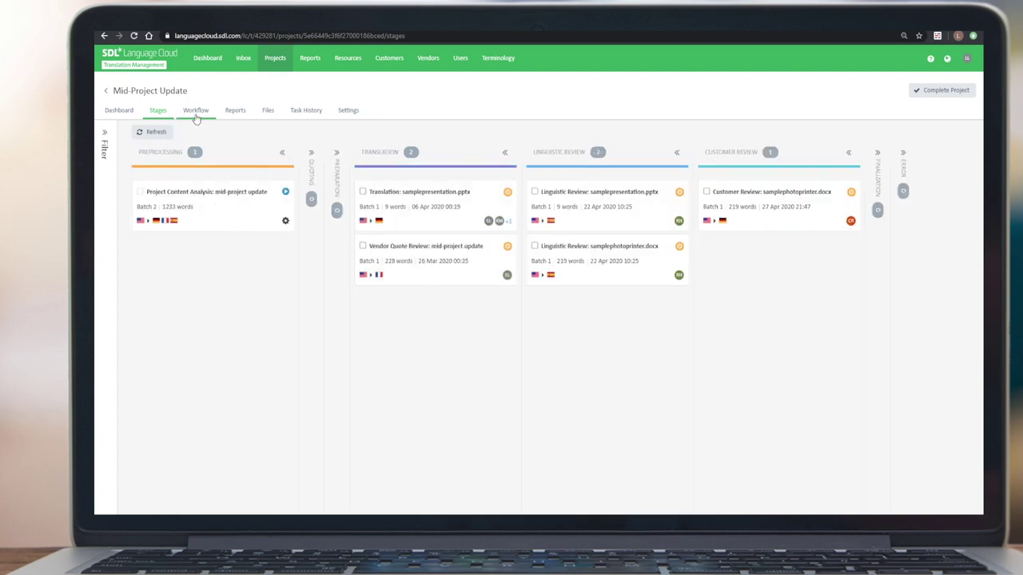
Review the project's workflow tasks from Preprocessing through Quoting, Preparation and Translation.
{"action": "left_click", "coordinate": [196, 113]}
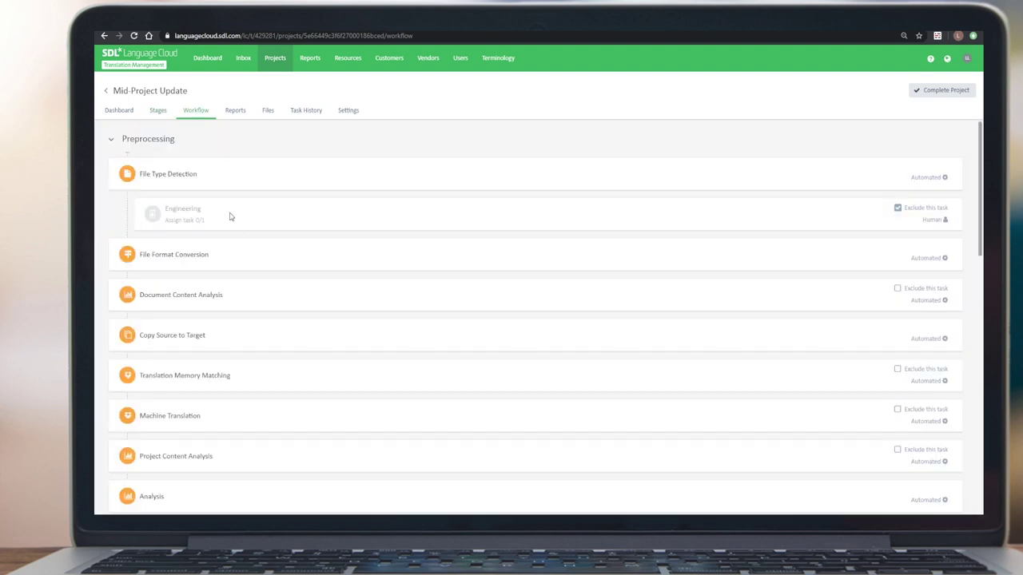
{"action": "left_click_drag", "start_coordinate": [981, 201], "coordinate": [982, 305]}
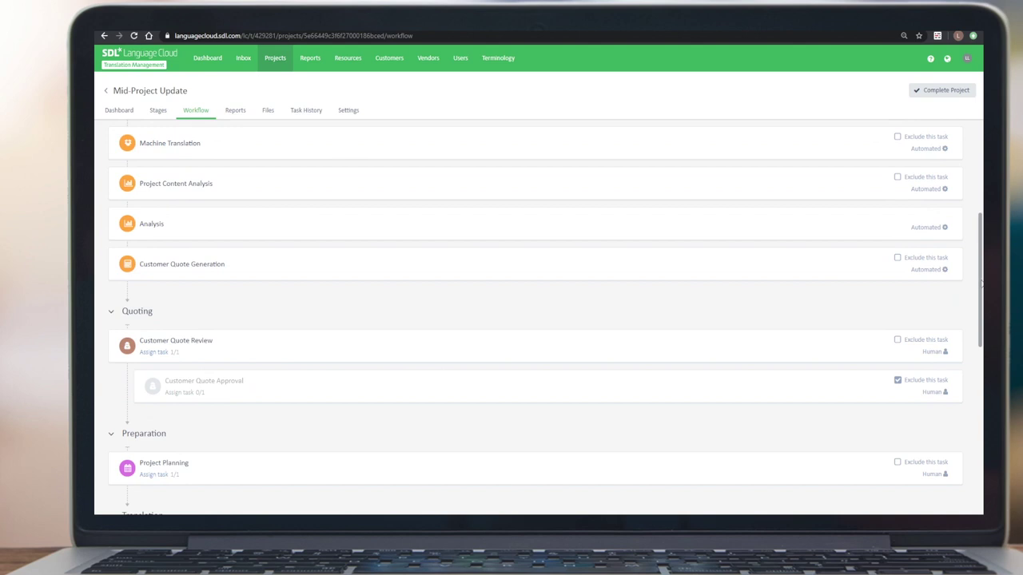
{"action": "left_click_drag", "start_coordinate": [981, 284], "coordinate": [981, 322]}
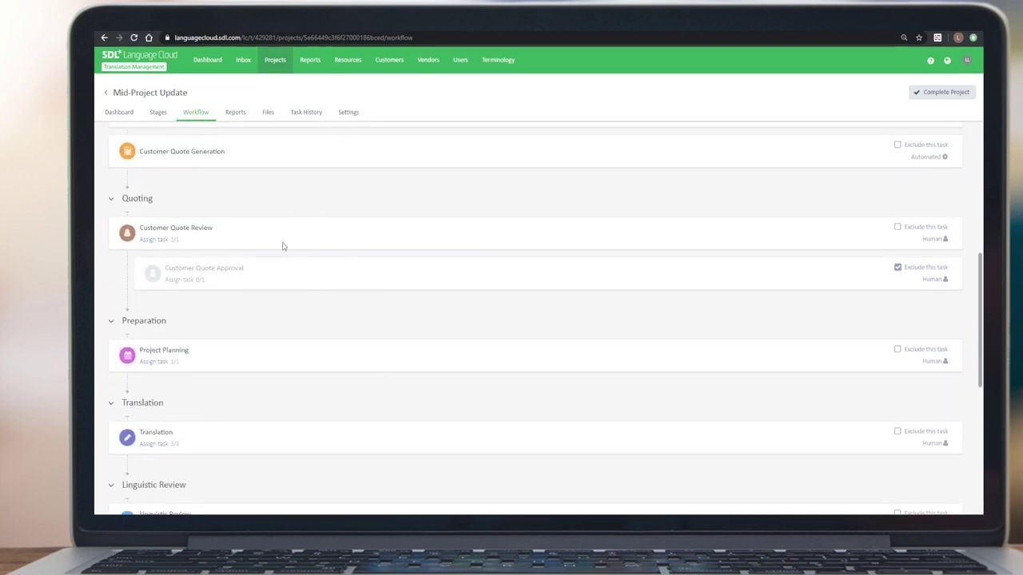
Refresh the project's stages and complete the Customer Quote Review task for the new batch.
{"action": "left_click", "coordinate": [162, 115]}
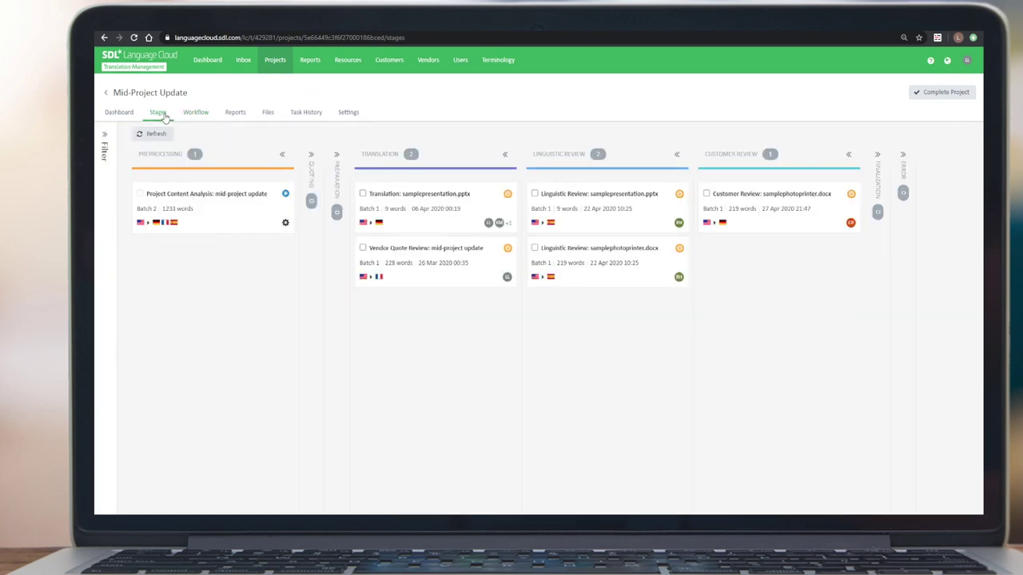
{"action": "left_click", "coordinate": [156, 135]}
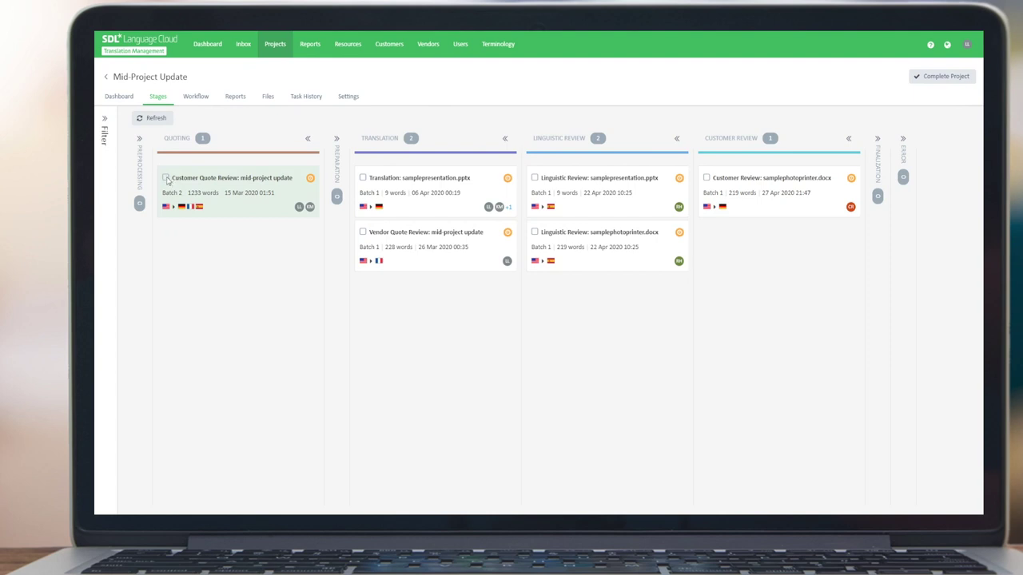
{"action": "left_click", "coordinate": [166, 178]}
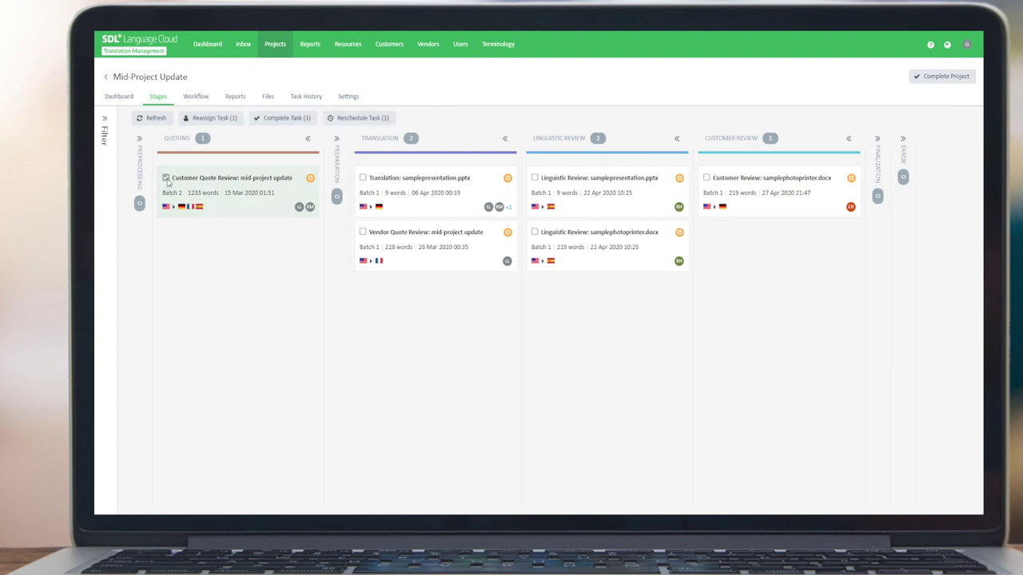
{"action": "left_click", "coordinate": [291, 126]}
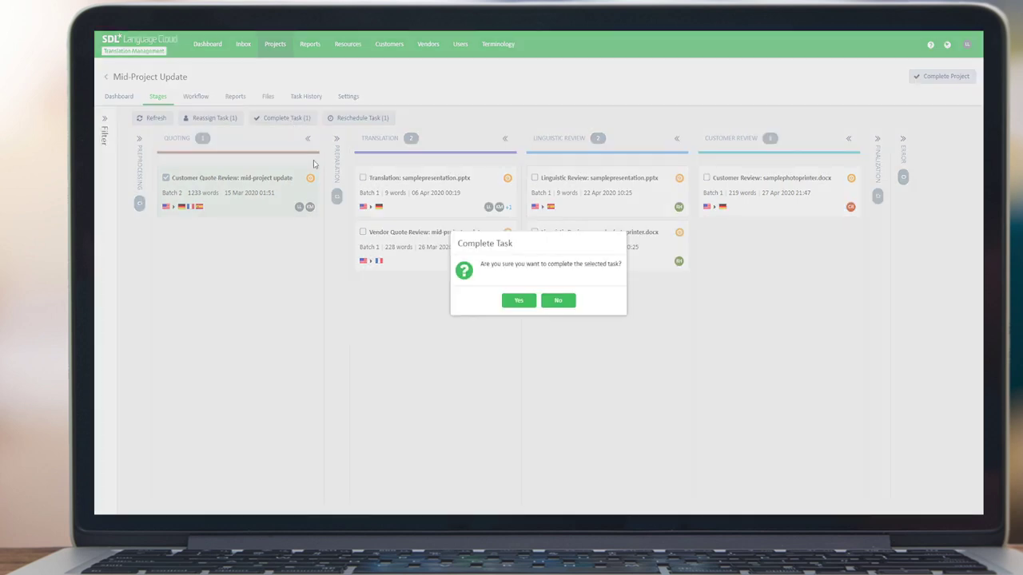
{"action": "left_click", "coordinate": [511, 298]}
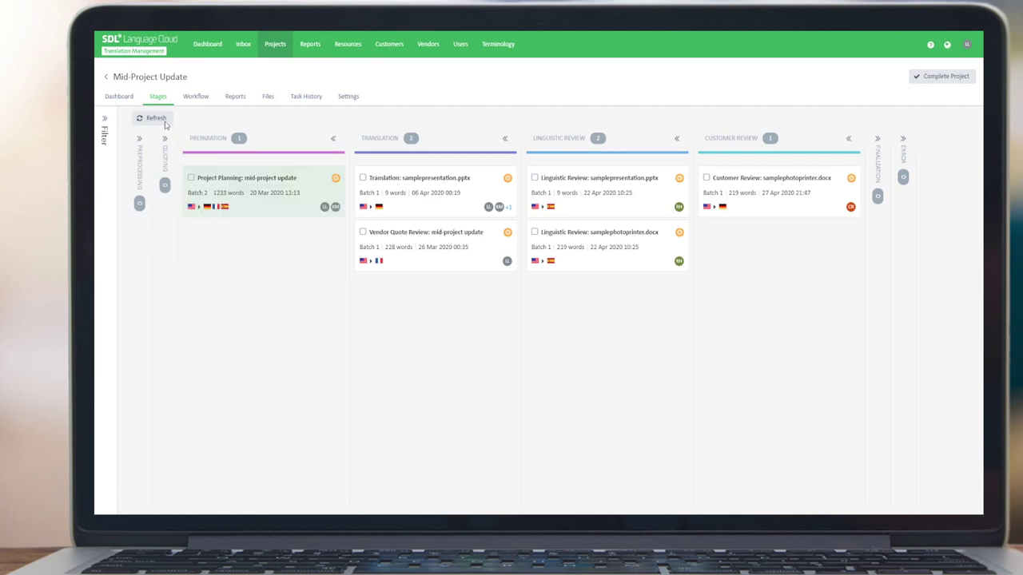
Complete the Project Planning task in the Preparation stage and refresh the stages board.
{"action": "left_click", "coordinate": [191, 178]}
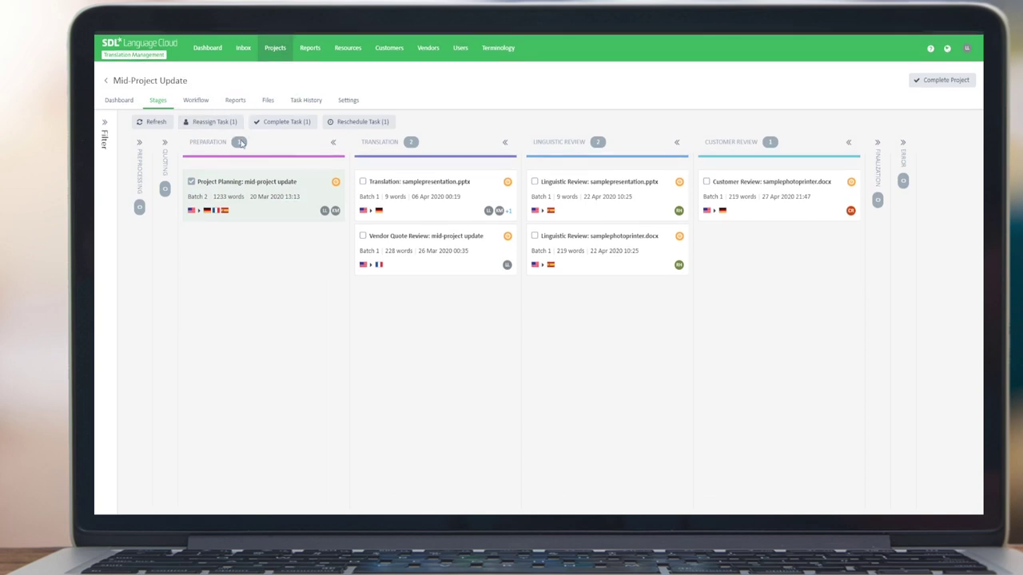
{"action": "left_click", "coordinate": [290, 130]}
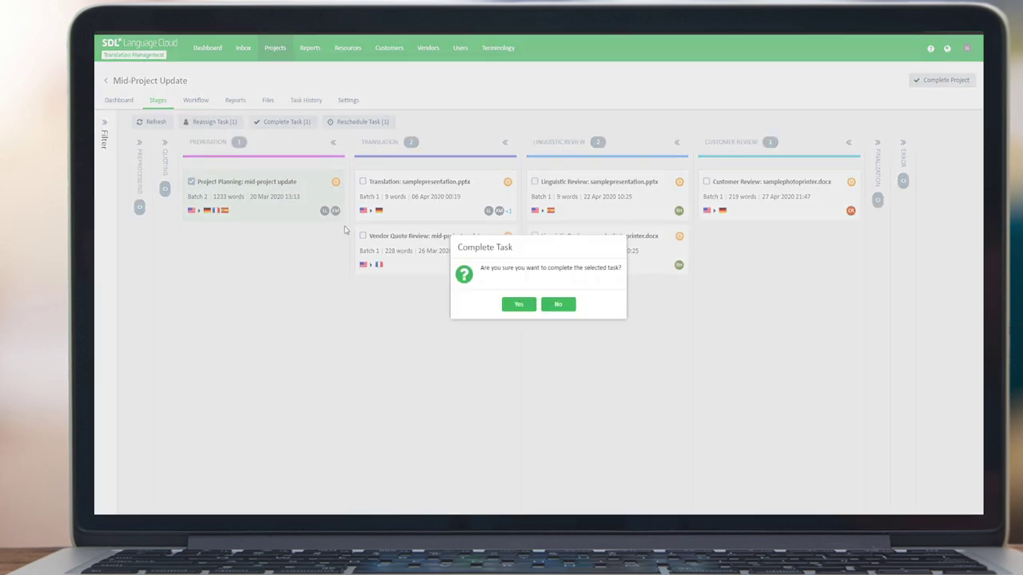
{"action": "left_click", "coordinate": [519, 305]}
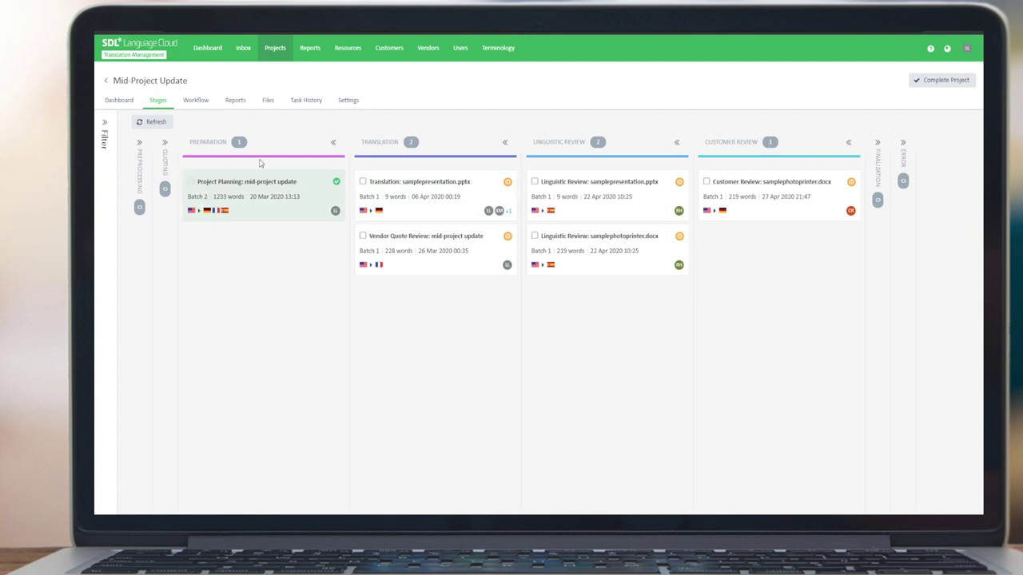
{"action": "left_click", "coordinate": [154, 123]}
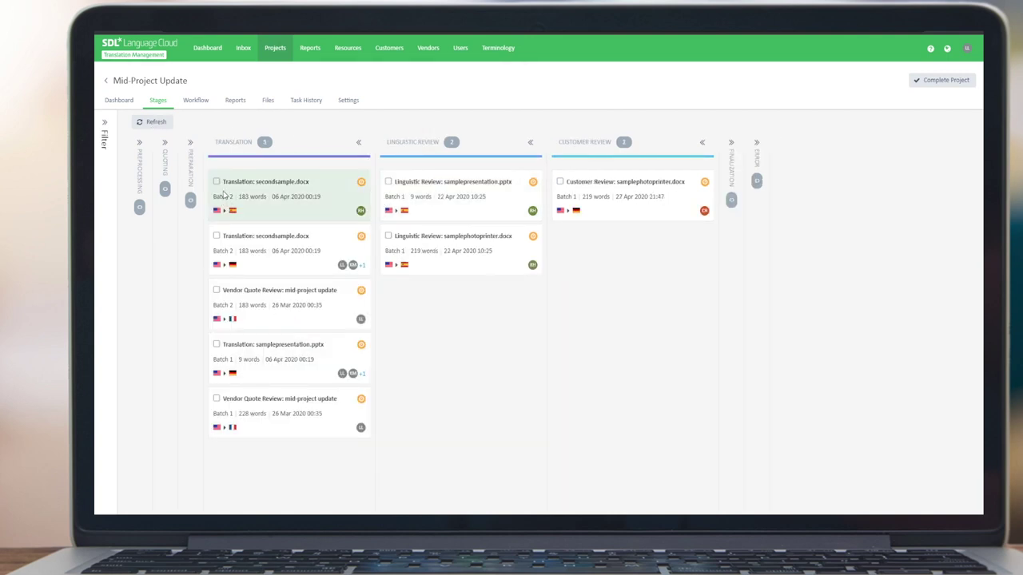
Examine the project's analysis report and its Quotes Report, including the translation and additional costs.
{"action": "left_click", "coordinate": [237, 102]}
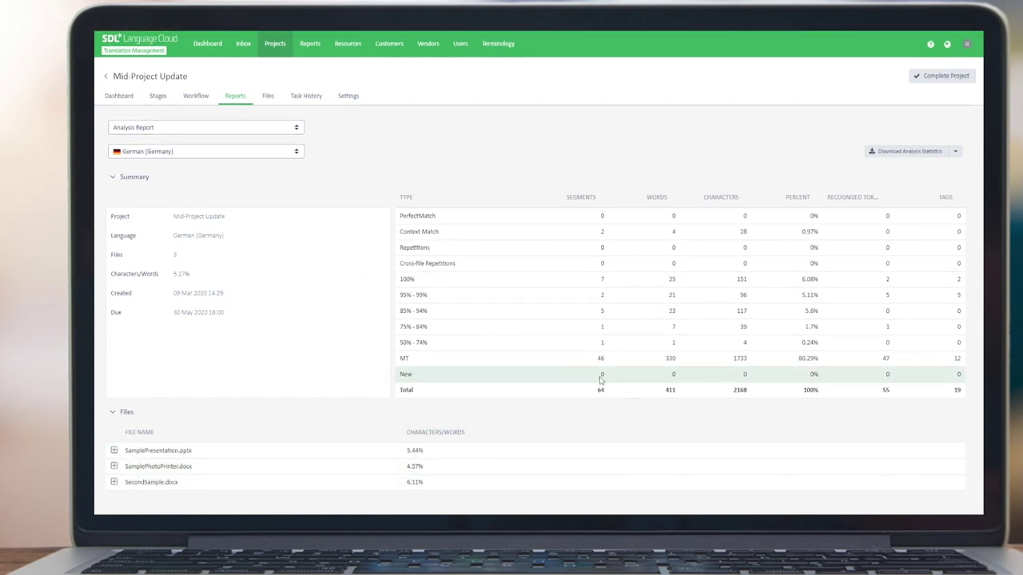
{"action": "left_click", "coordinate": [298, 129]}
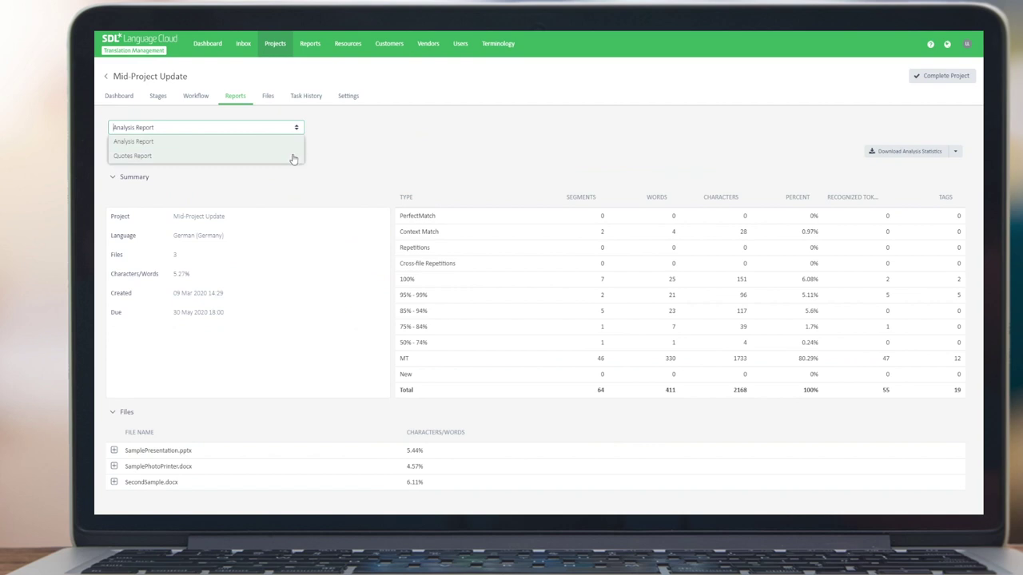
{"action": "left_click", "coordinate": [292, 157]}
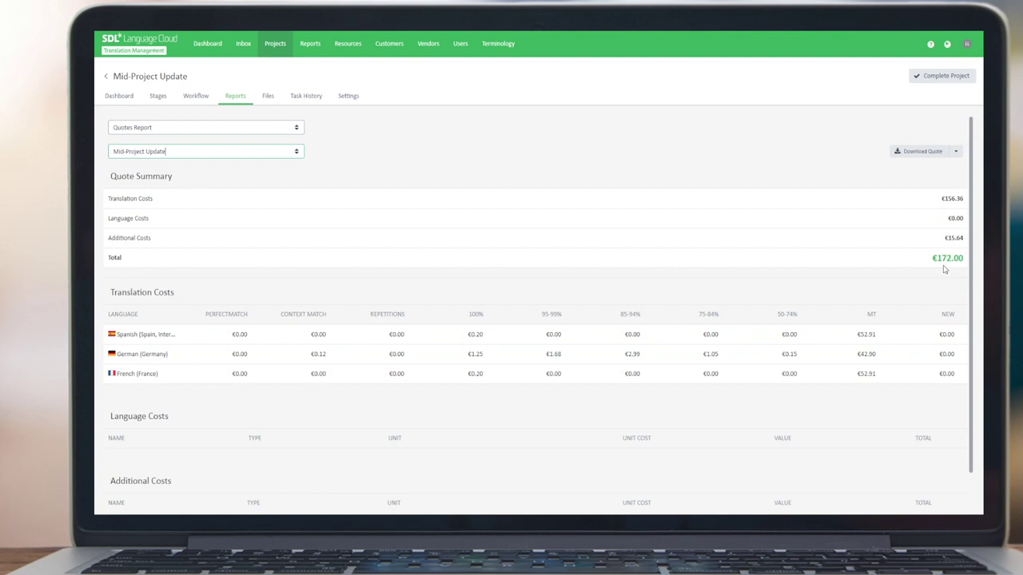
{"action": "scroll", "coordinate": [690, 300], "scroll_direction": "down", "scroll_amount": 1}
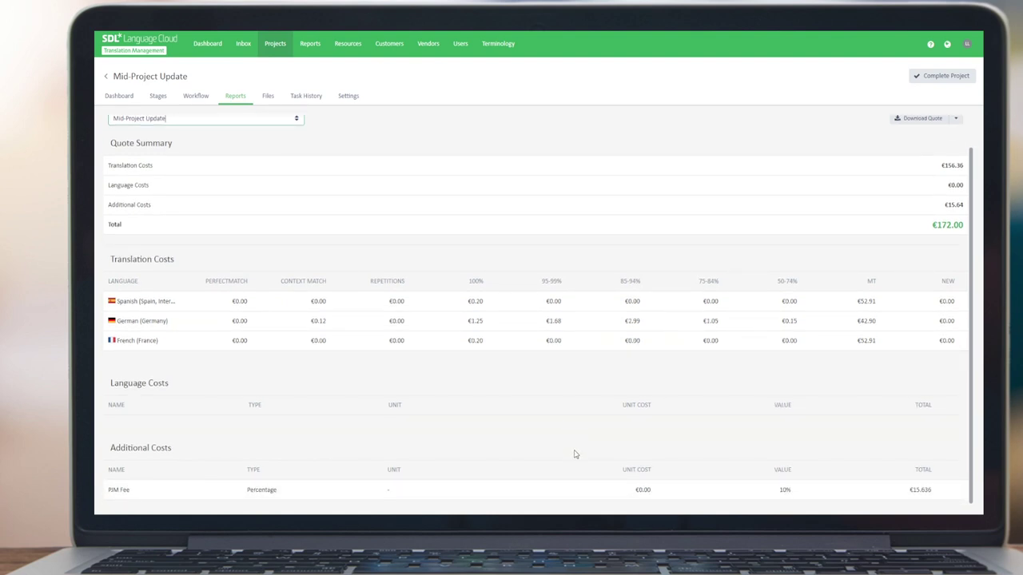
{"action": "scroll", "coordinate": [574, 454], "scroll_direction": "up", "scroll_amount": 1}
Refresh the project's file list to check the source and target entries of SecondSample.docx.
{"action": "left_click", "coordinate": [268, 112]}
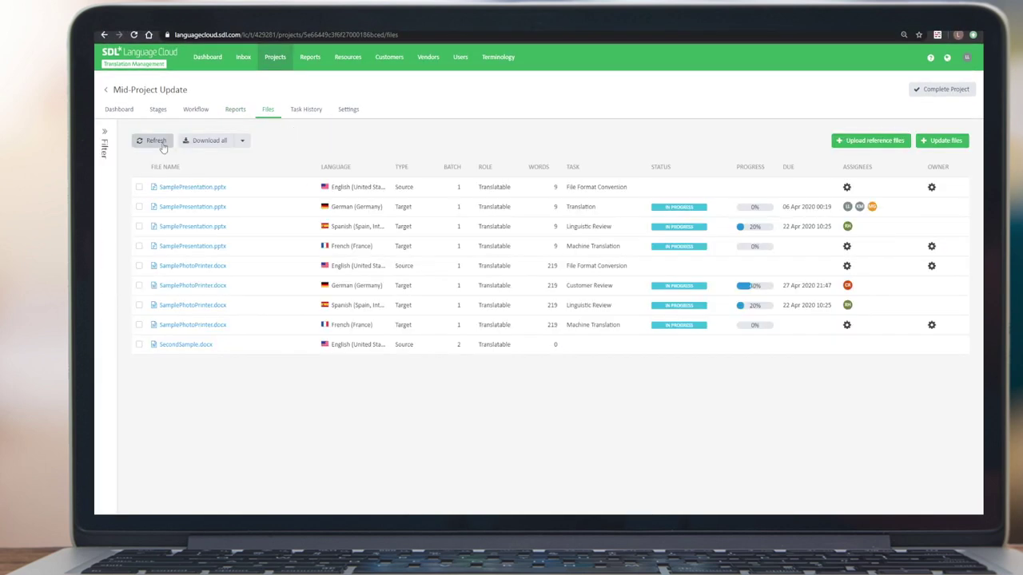
{"action": "left_click", "coordinate": [160, 142]}
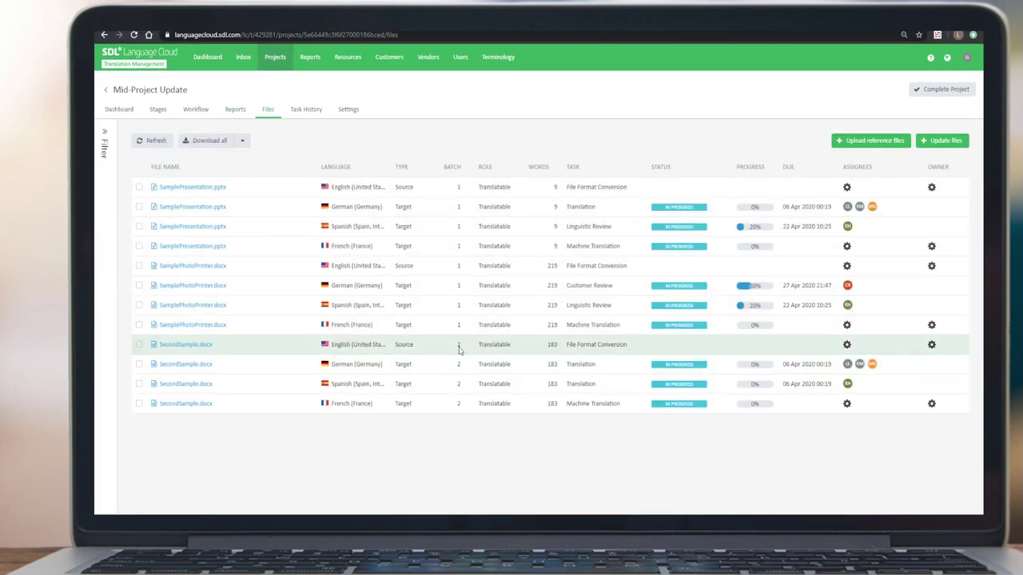